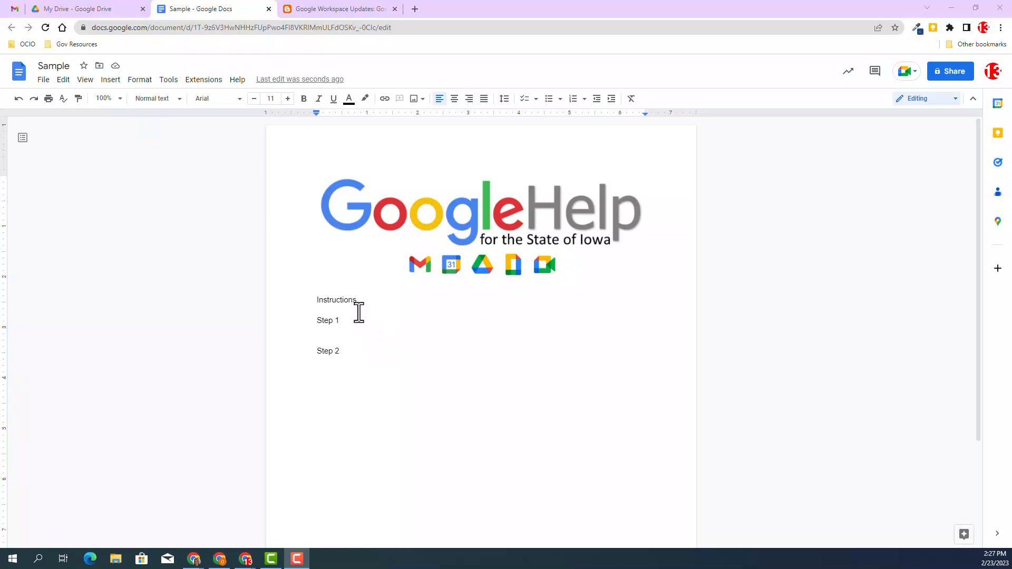
Color the word "Instructions" with a custom blue sampled from the letter G of the logo using the eyedropper
{"action": "left_click_drag", "start_coordinate": [359, 298], "coordinate": [311, 299]}
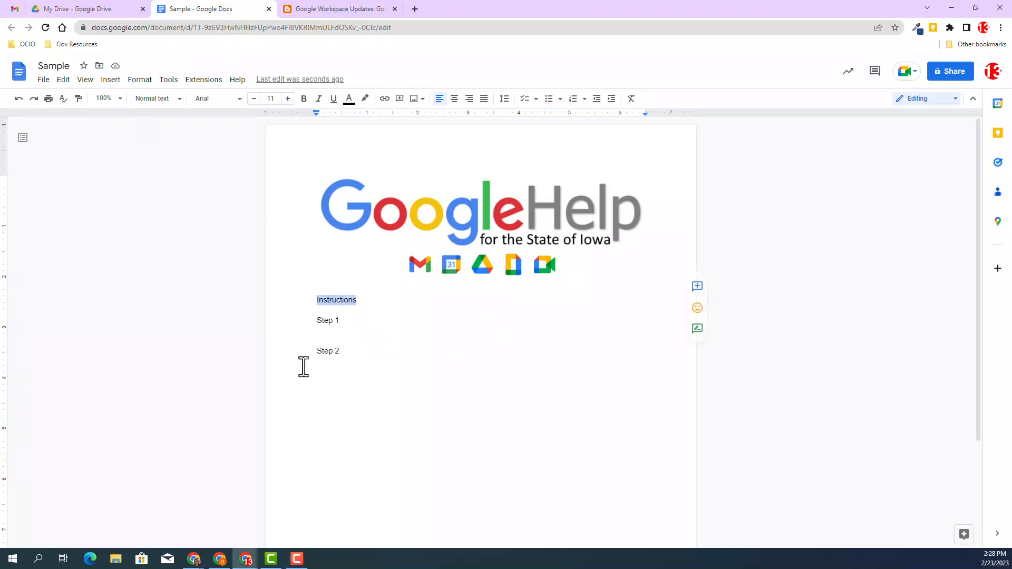
{"action": "left_click", "coordinate": [349, 100]}
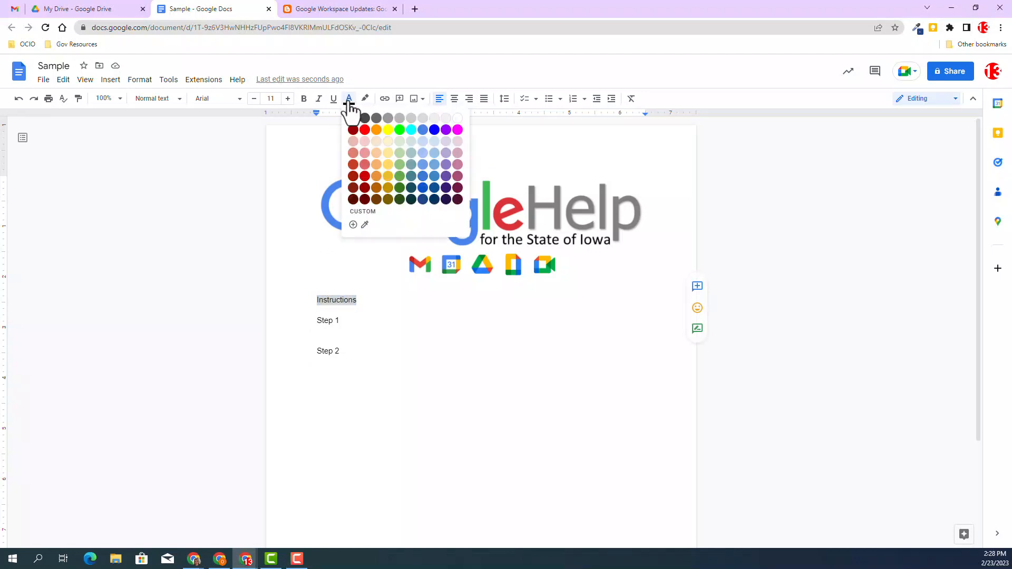
{"action": "left_click", "coordinate": [353, 226]}
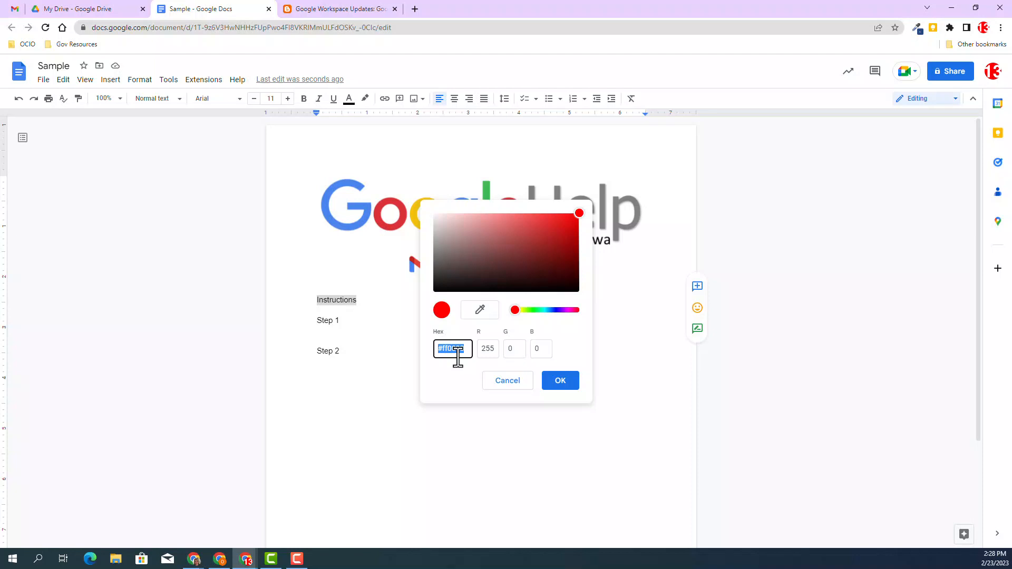
{"action": "left_click", "coordinate": [488, 349]}
{"action": "left_click", "coordinate": [512, 349]}
{"action": "left_click", "coordinate": [542, 348]}
{"action": "left_click", "coordinate": [480, 311]}
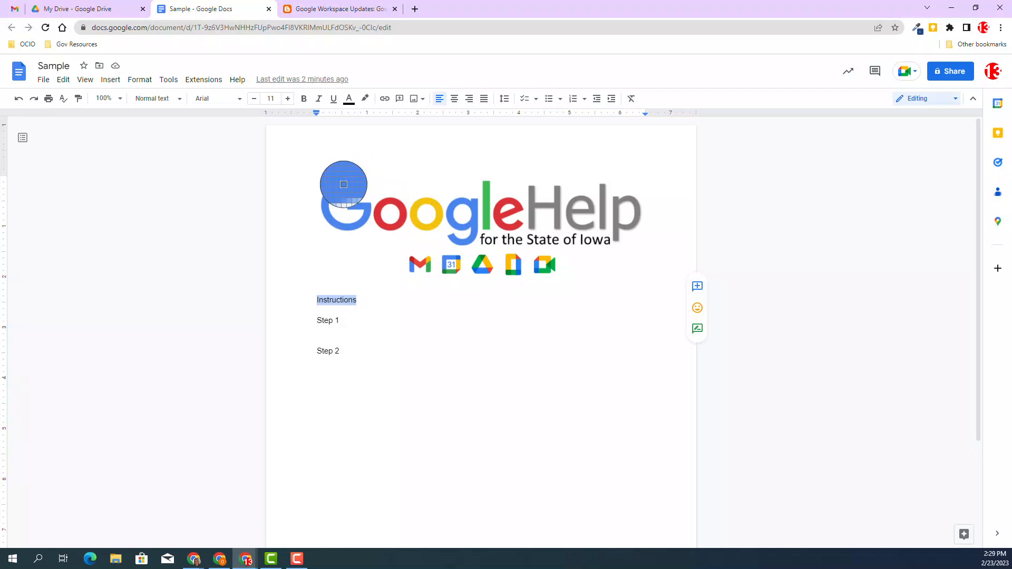
{"action": "left_click", "coordinate": [344, 184]}
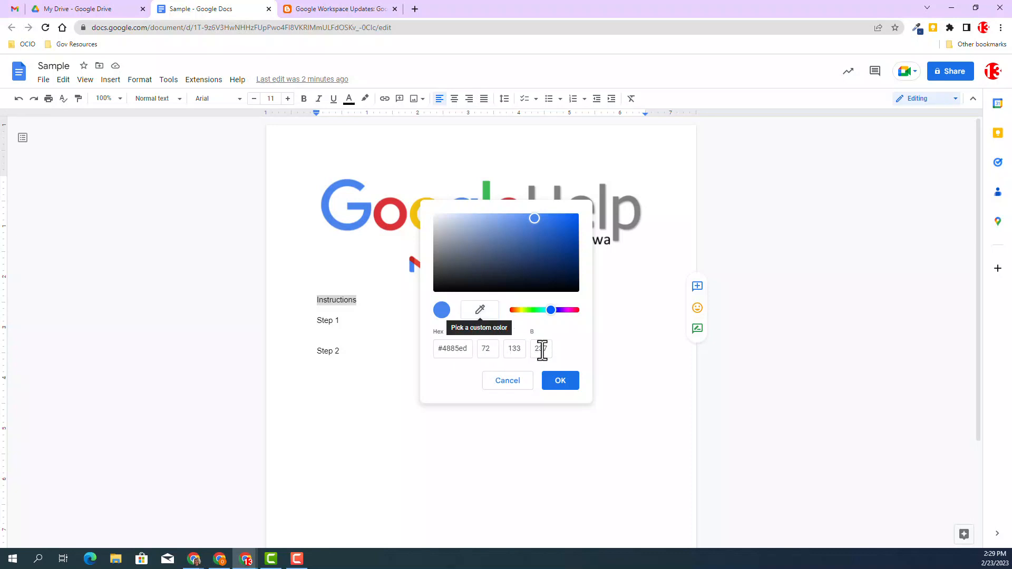
{"action": "left_click", "coordinate": [562, 383]}
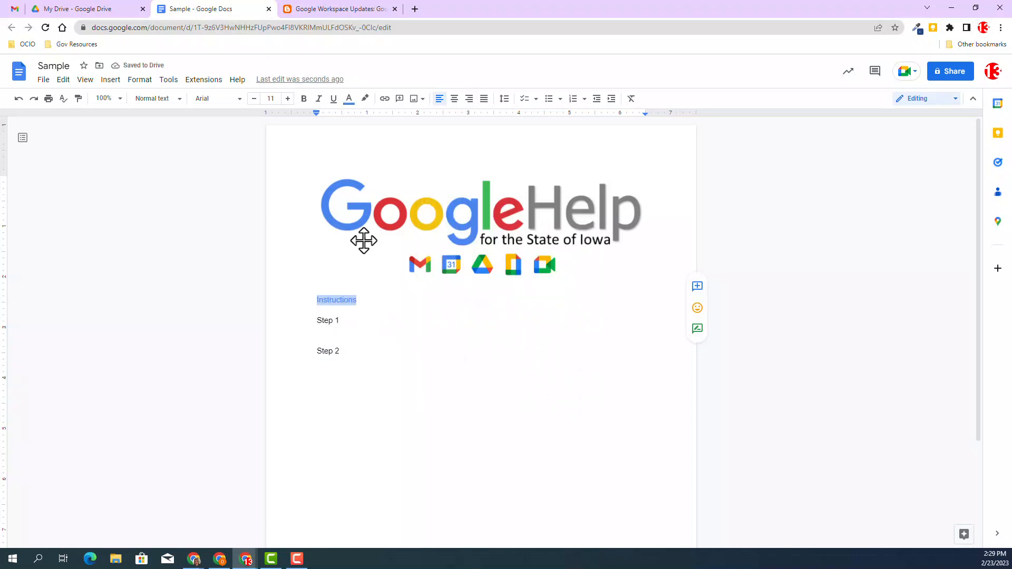
Highlight the word "Instructions" with the red sampled from the letter "e" in the Google logo
{"action": "left_click", "coordinate": [365, 99]}
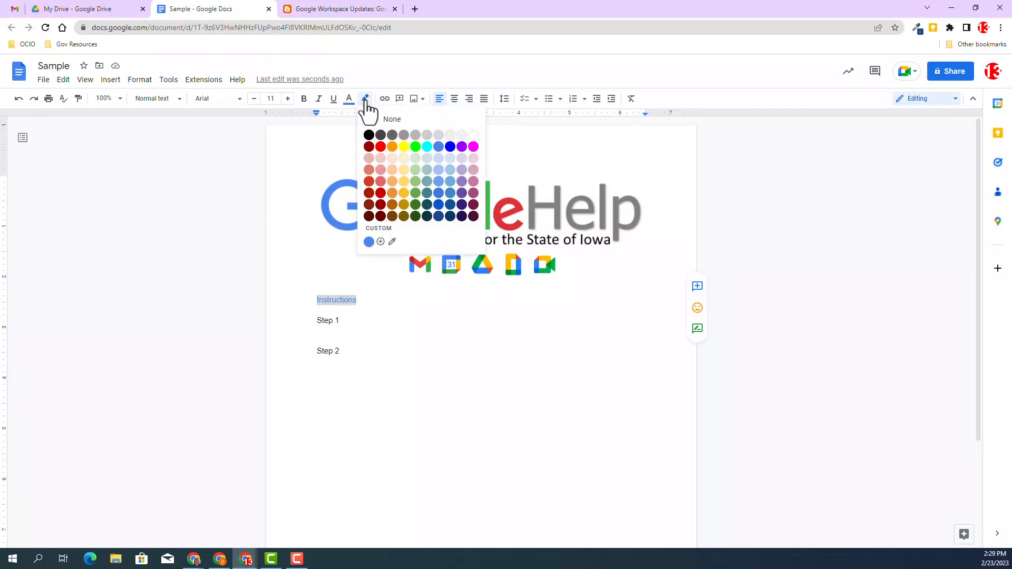
{"action": "left_click", "coordinate": [391, 242]}
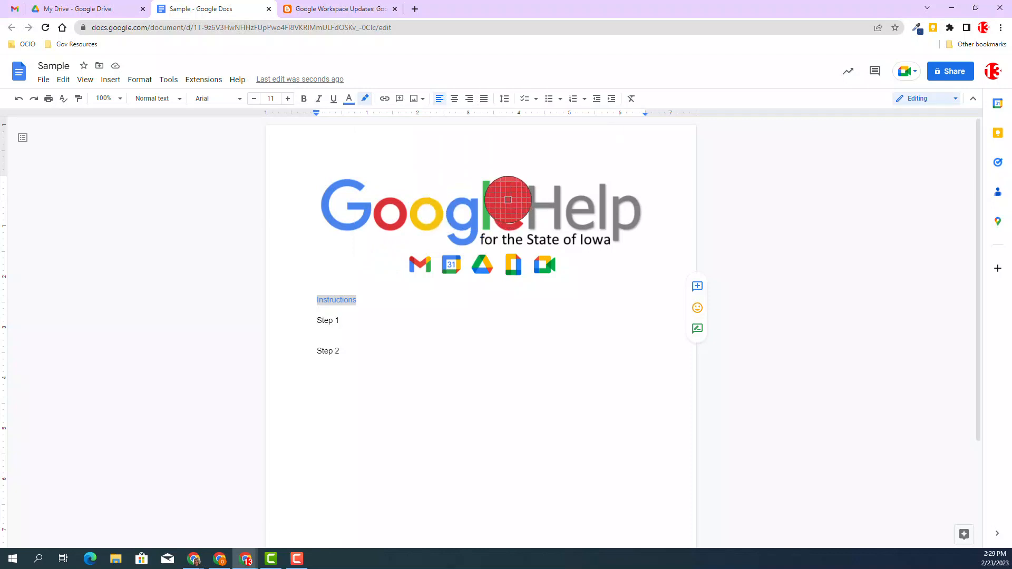
{"action": "left_click", "coordinate": [507, 199]}
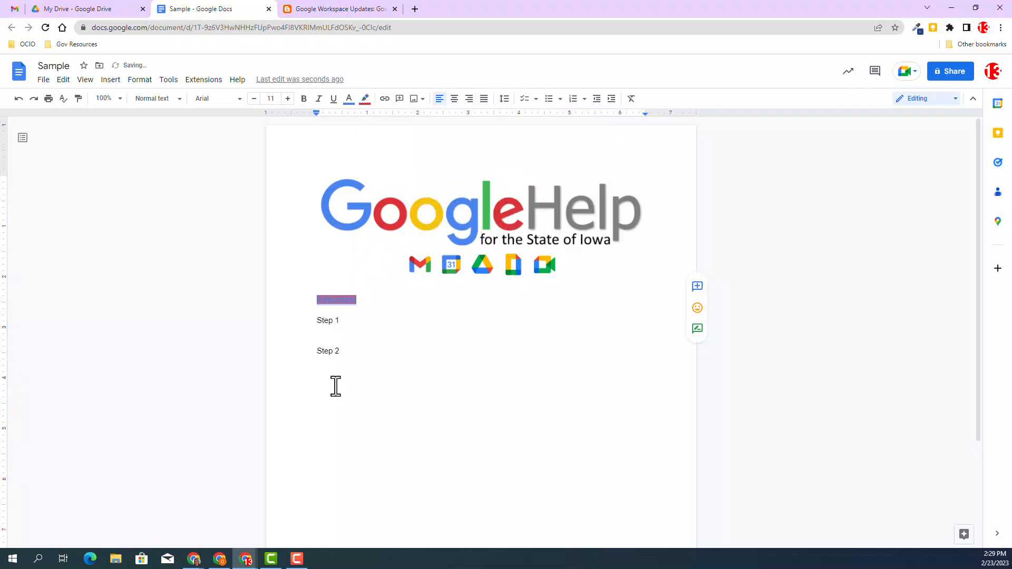
{"action": "left_click", "coordinate": [347, 451]}
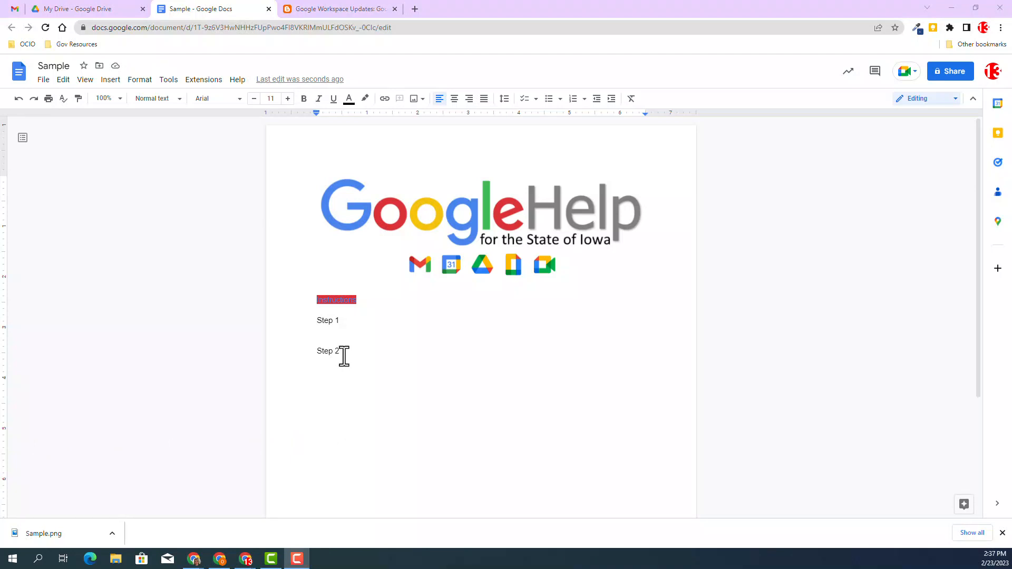
Add an empty line below "Step 2" and start a new drawing there
{"action": "left_click_drag", "start_coordinate": [345, 353], "coordinate": [350, 379]}
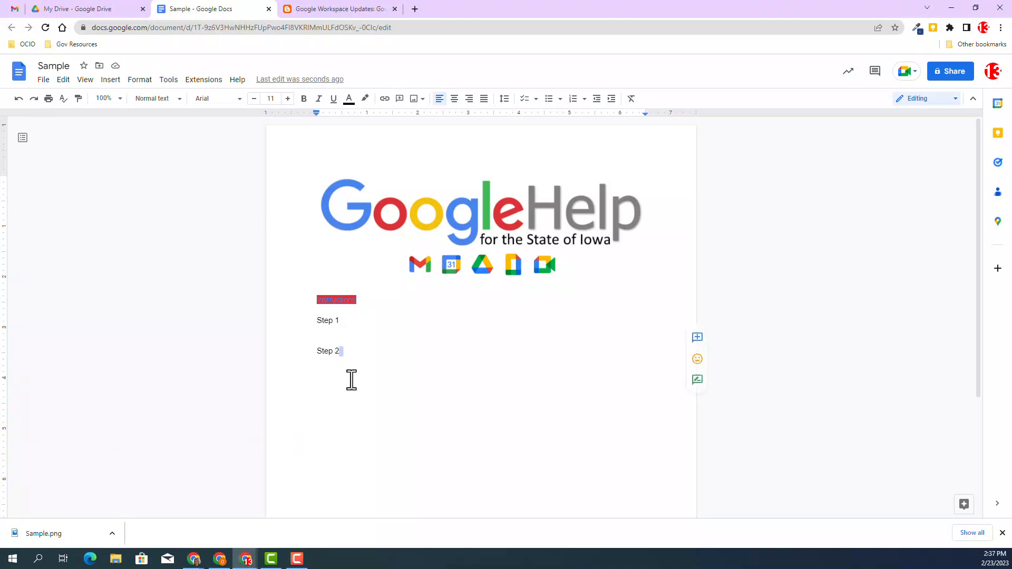
{"action": "key", "text": "Return"}
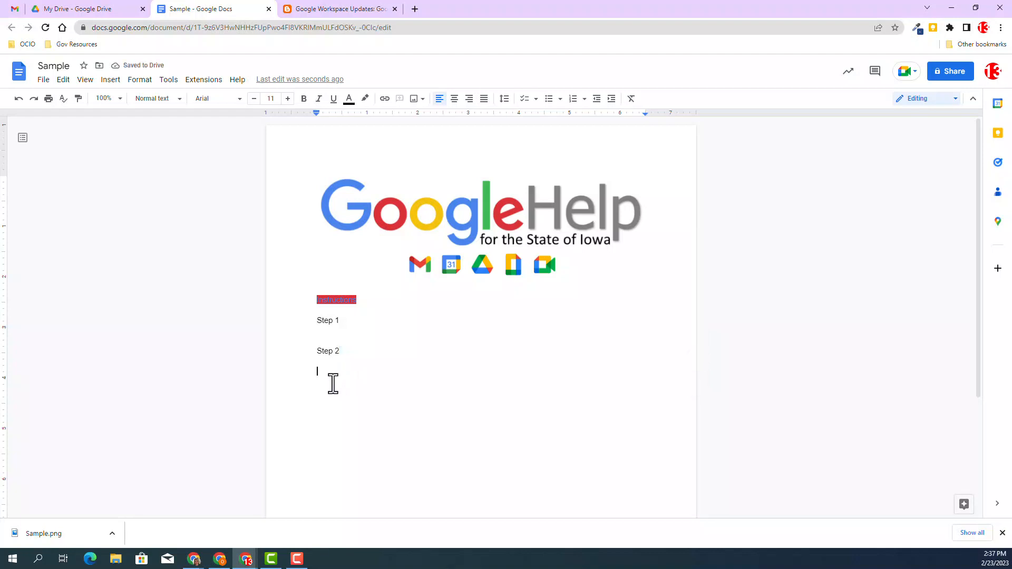
{"action": "left_click", "coordinate": [112, 83]}
{"action": "mouse_move", "coordinate": [118, 135]}
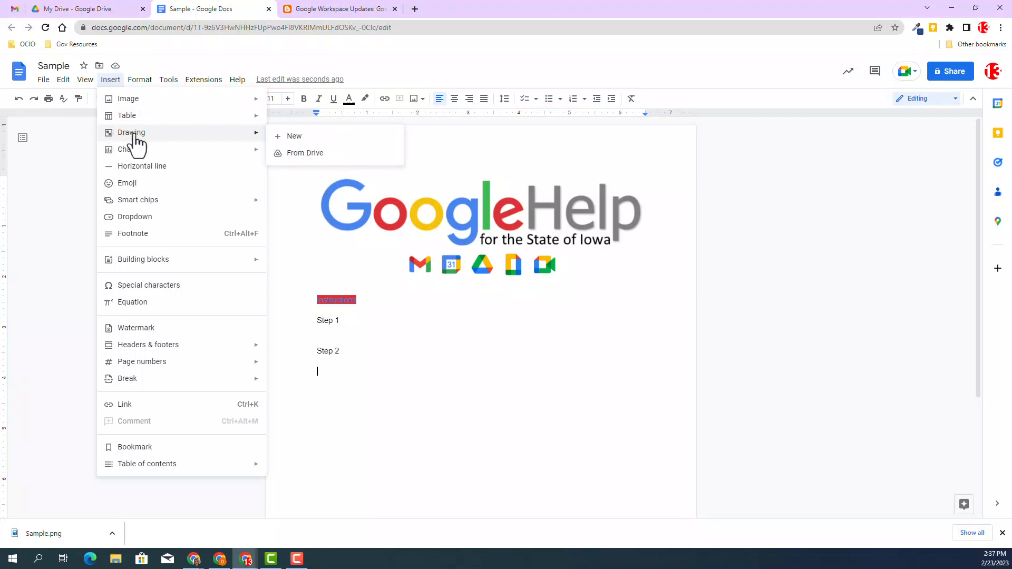
{"action": "left_click", "coordinate": [294, 142]}
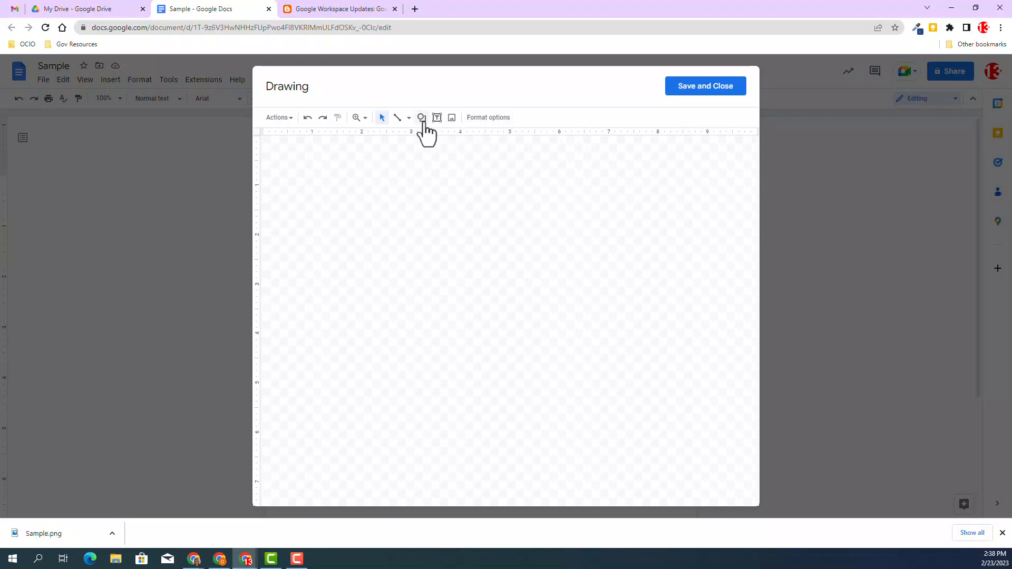
Insert the white-on-blue circular icon from an image search for "Question Mark" and shrink it to about 3.8 inches wide
{"action": "left_click", "coordinate": [452, 118]}
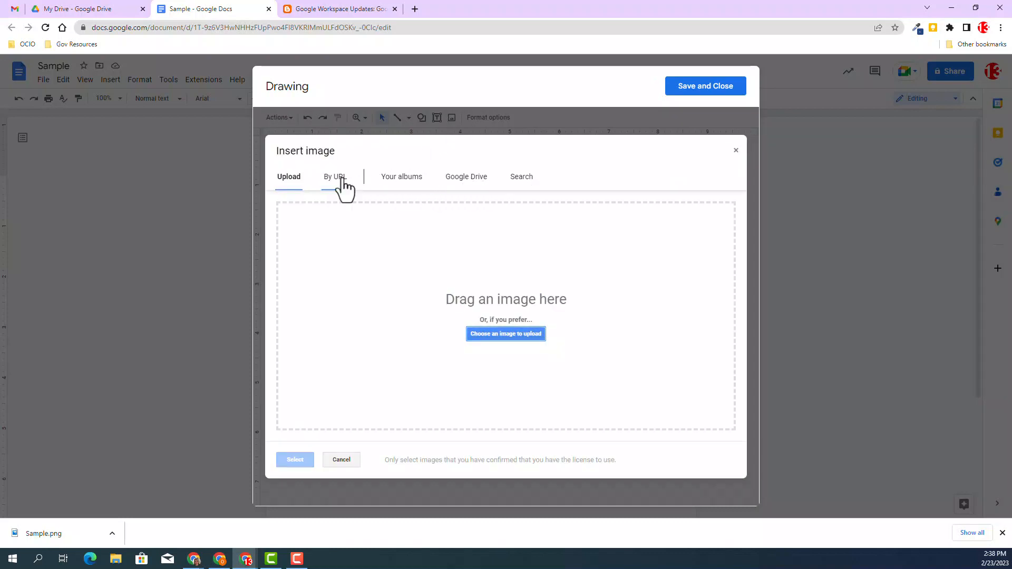
{"action": "left_click", "coordinate": [520, 182]}
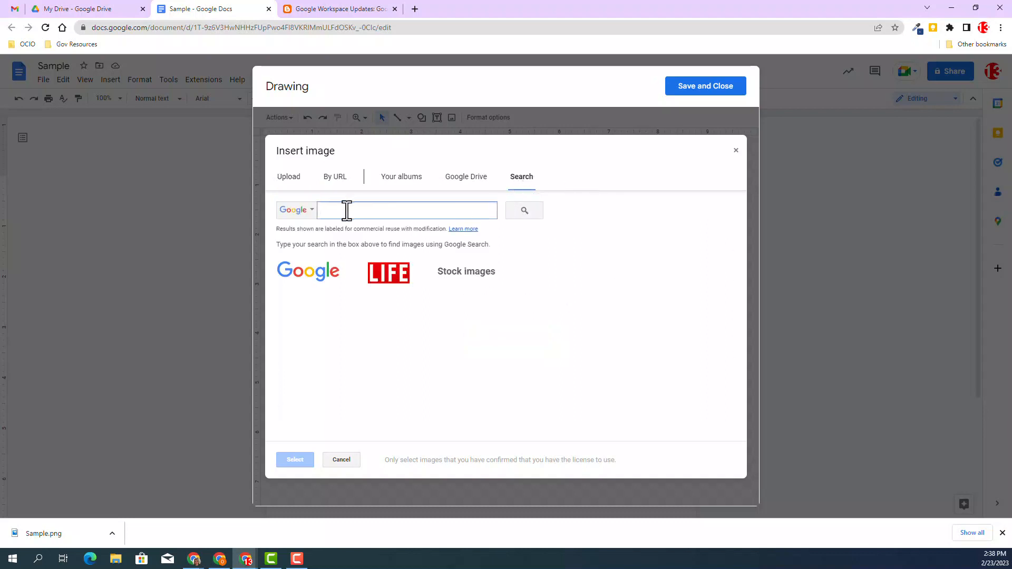
{"action": "type", "text": "Question Mar"}
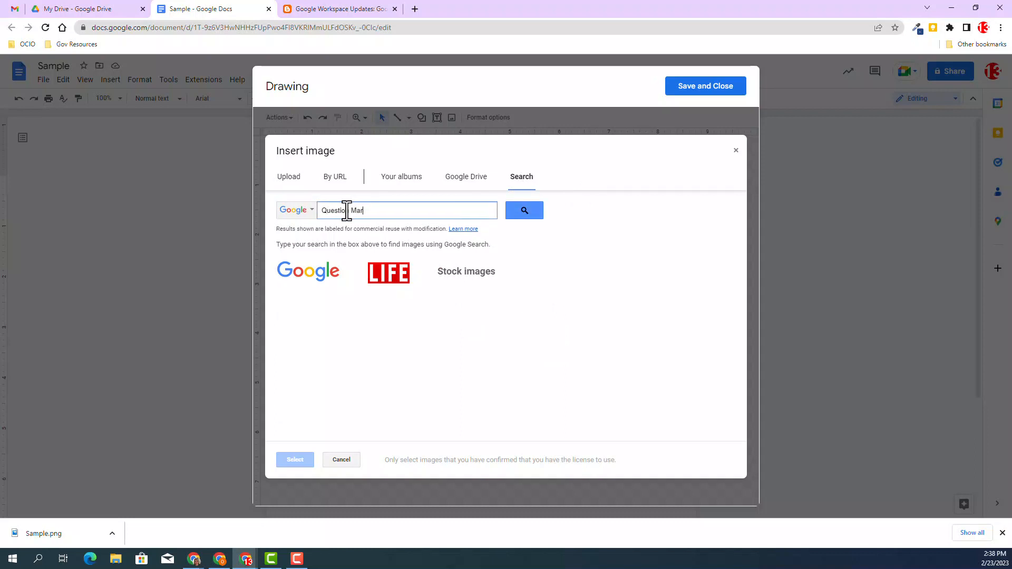
{"action": "type", "text": "k"}
{"action": "key", "text": "Return"}
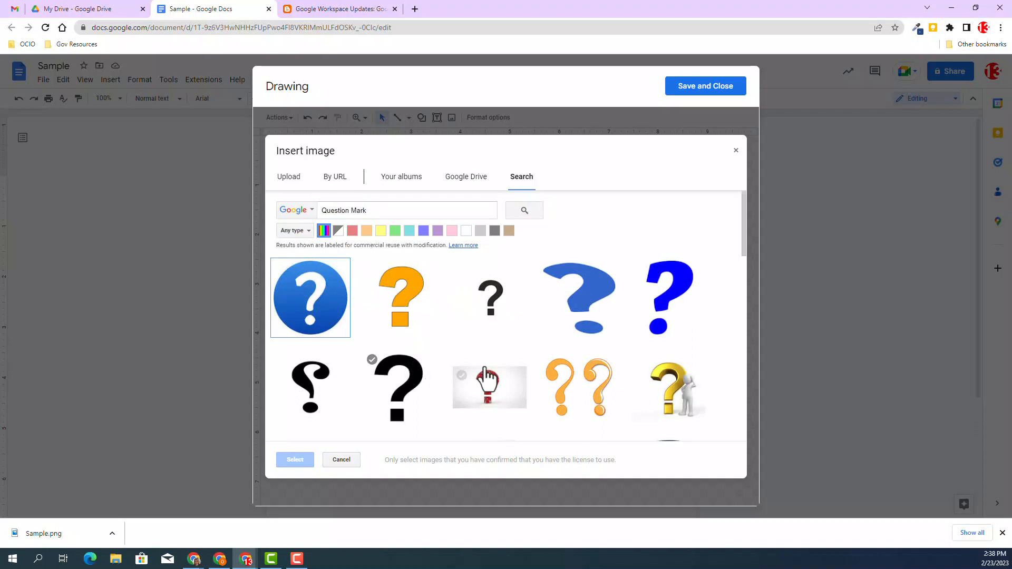
{"action": "left_click", "coordinate": [310, 314]}
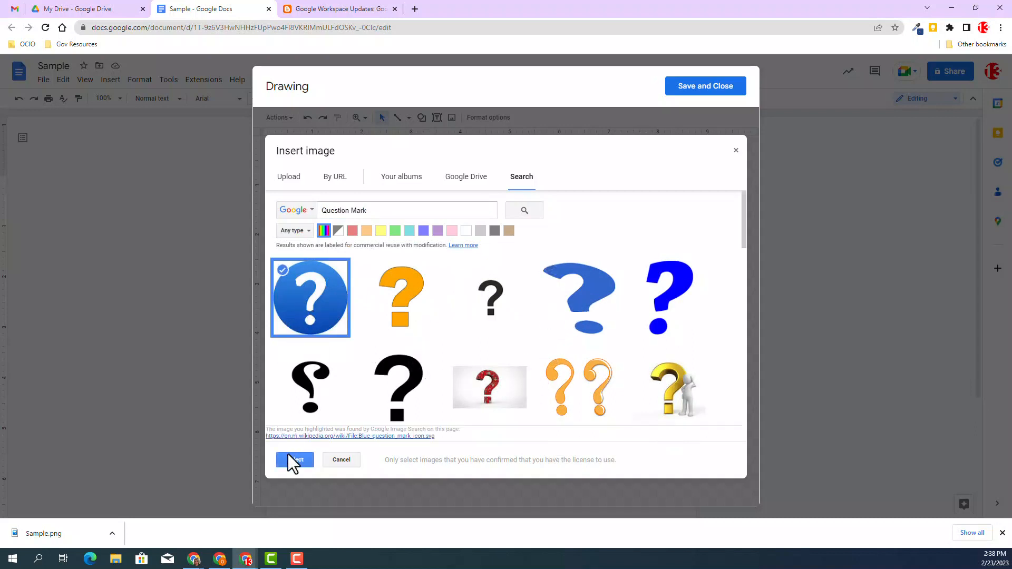
{"action": "left_click", "coordinate": [291, 465]}
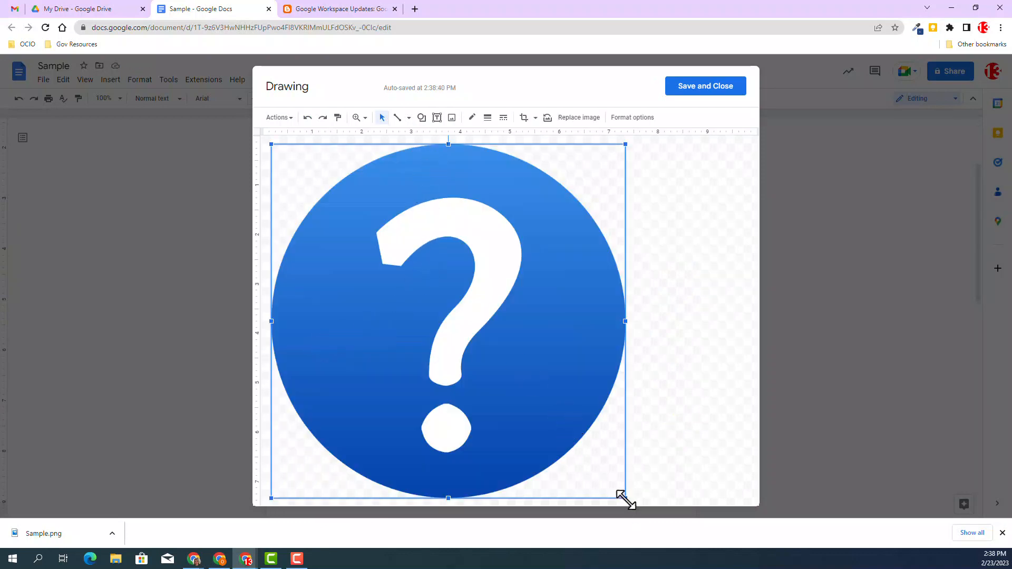
{"action": "left_click_drag", "start_coordinate": [626, 499], "coordinate": [461, 335]}
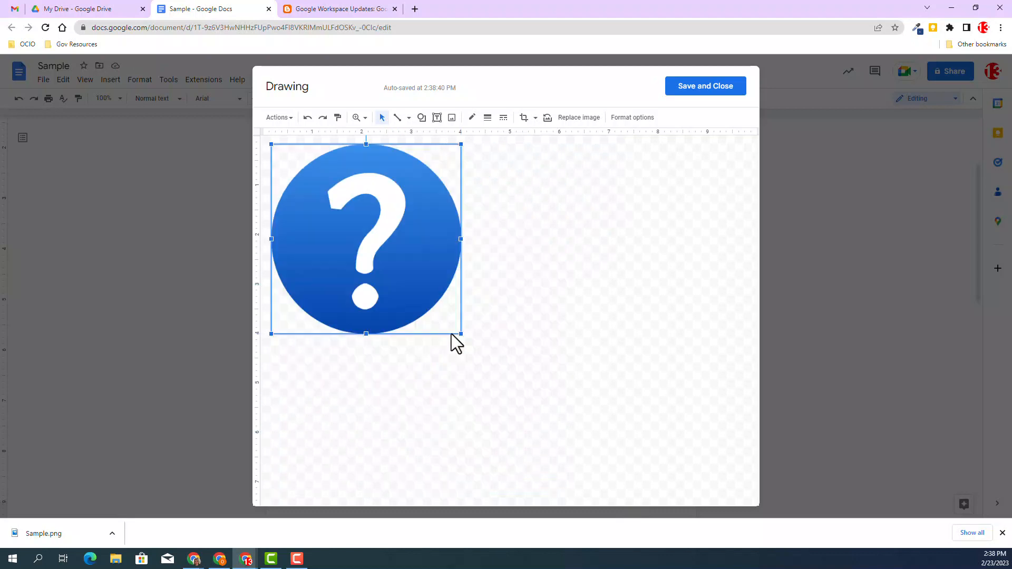
{"action": "double_click", "coordinate": [401, 192]}
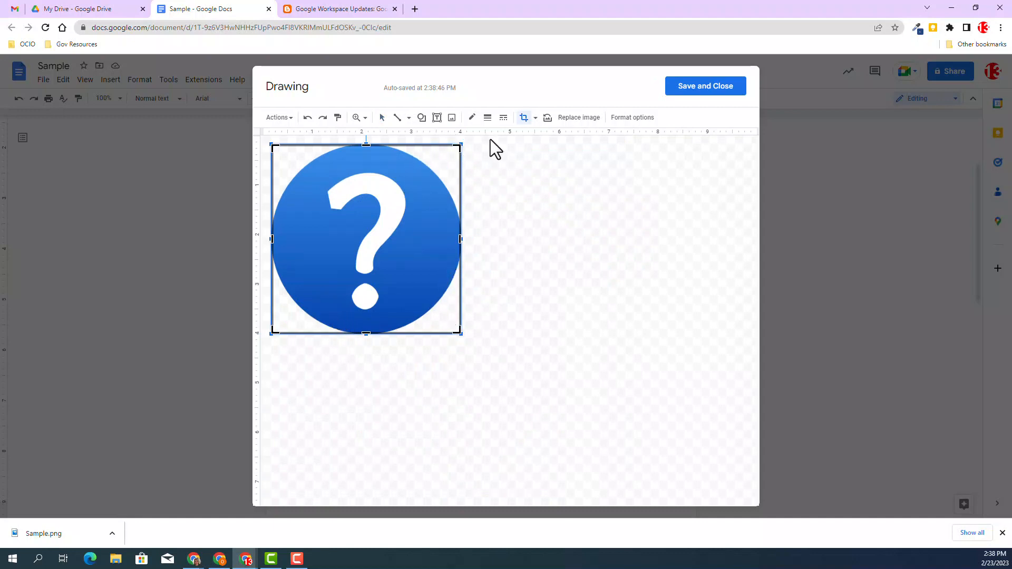
{"action": "left_click", "coordinate": [535, 118]}
{"action": "mouse_move", "coordinate": [539, 158]}
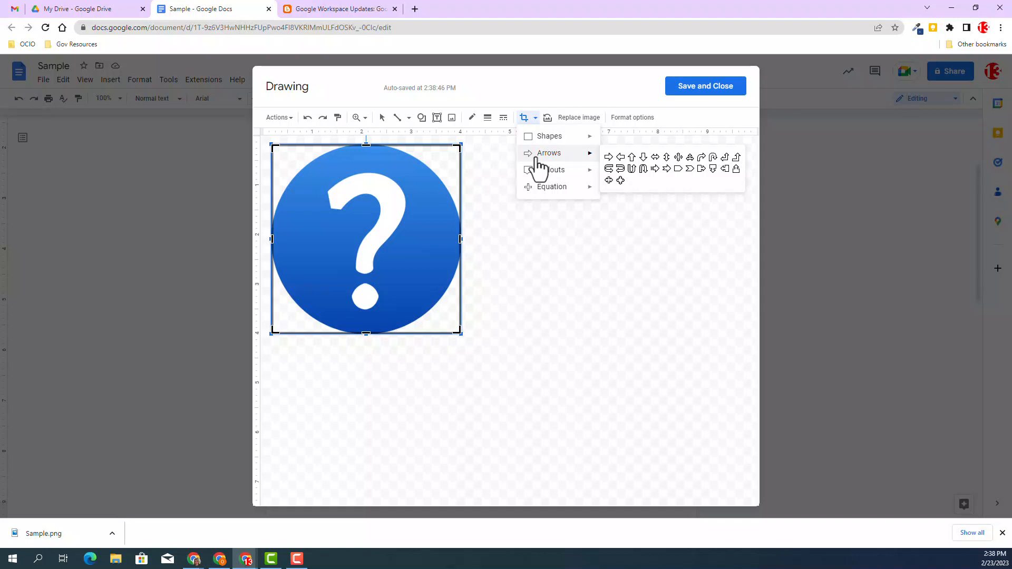
{"action": "left_click", "coordinate": [555, 310]}
{"action": "left_click", "coordinate": [364, 394]}
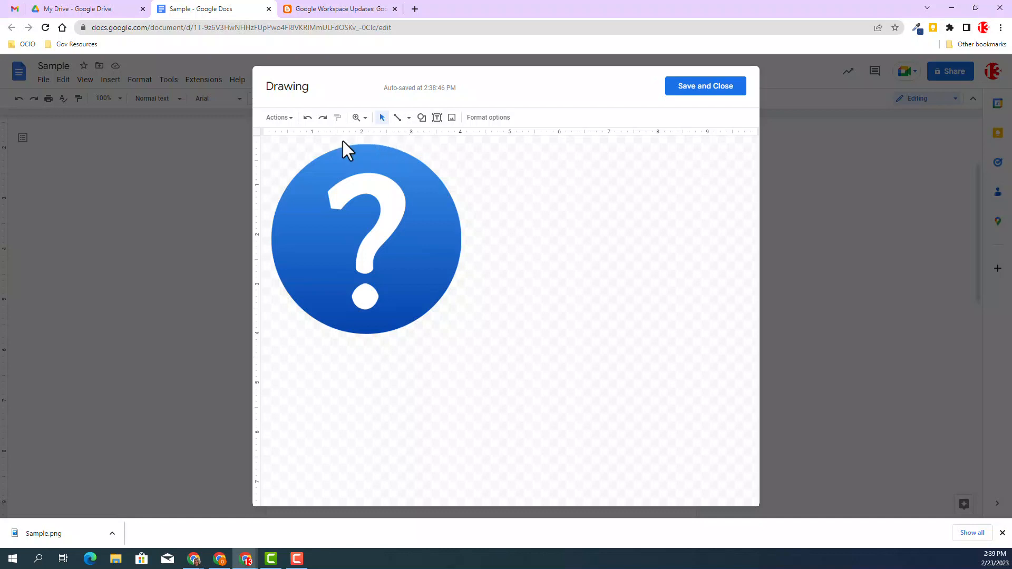
Add a text box about 3.3 inches wide below the question mark image, reading "Got Questions!"
{"action": "left_click", "coordinate": [438, 121]}
{"action": "left_click_drag", "start_coordinate": [285, 347], "coordinate": [450, 367]}
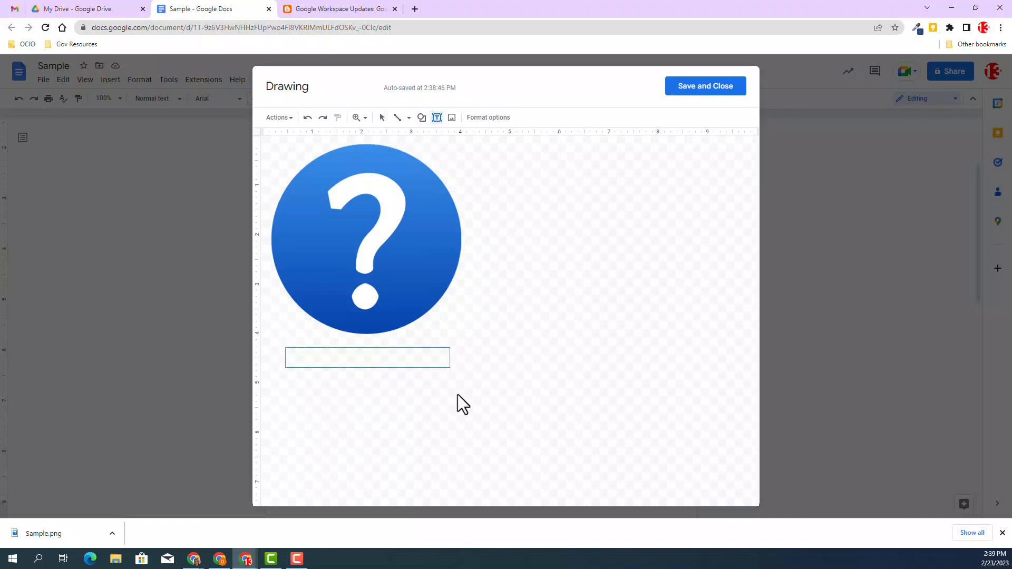
{"action": "type", "text": "Got "}
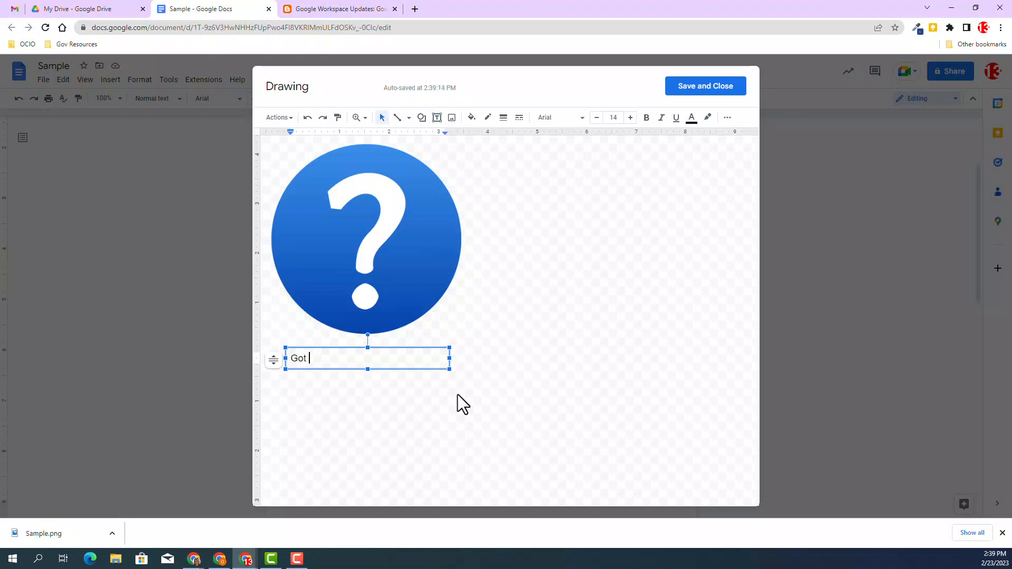
{"action": "type", "text": "Questions!"}
{"action": "left_click", "coordinate": [352, 394]}
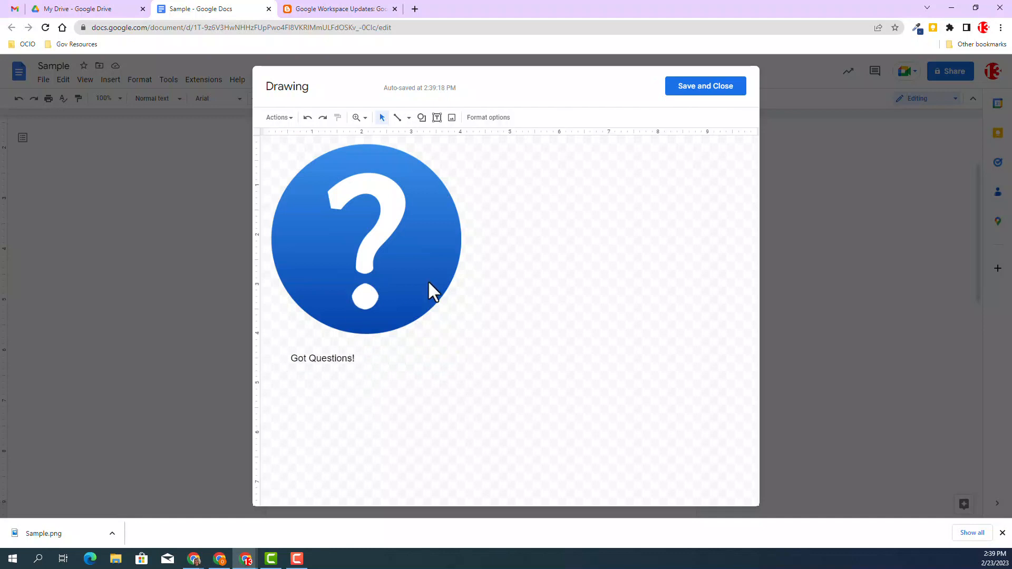
Fill the "Got Questions!" text box with the dark blue sampled from the lower edge of the question mark circle
{"action": "left_click", "coordinate": [355, 359]}
{"action": "left_click_drag", "start_coordinate": [357, 361], "coordinate": [272, 537]}
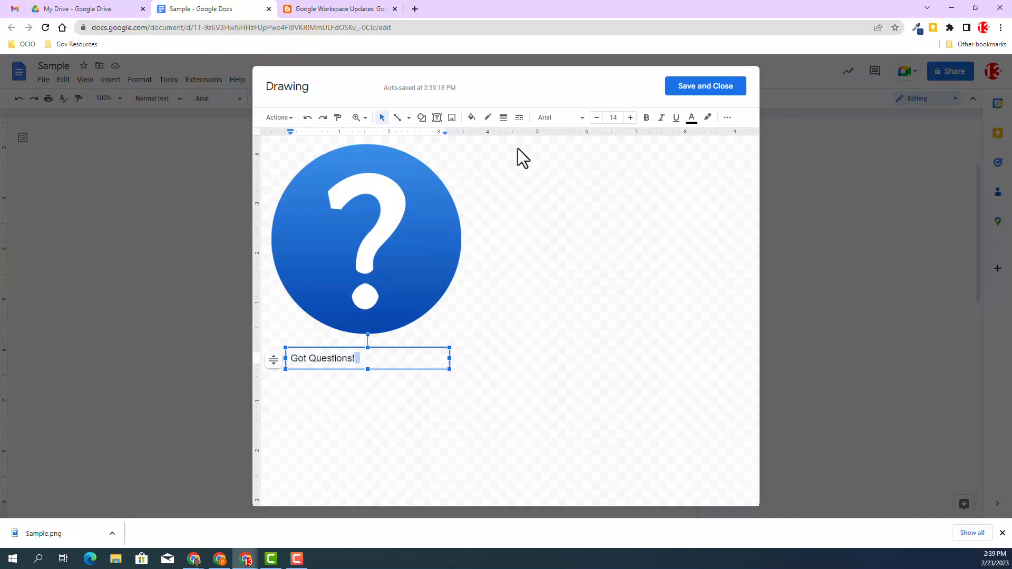
{"action": "left_click", "coordinate": [473, 120]}
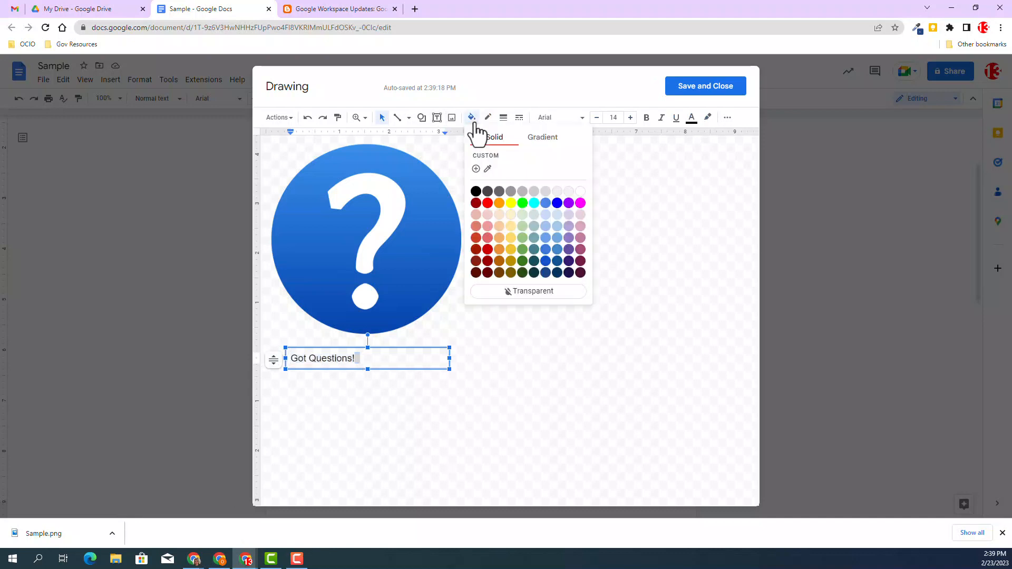
{"action": "left_click", "coordinate": [488, 169]}
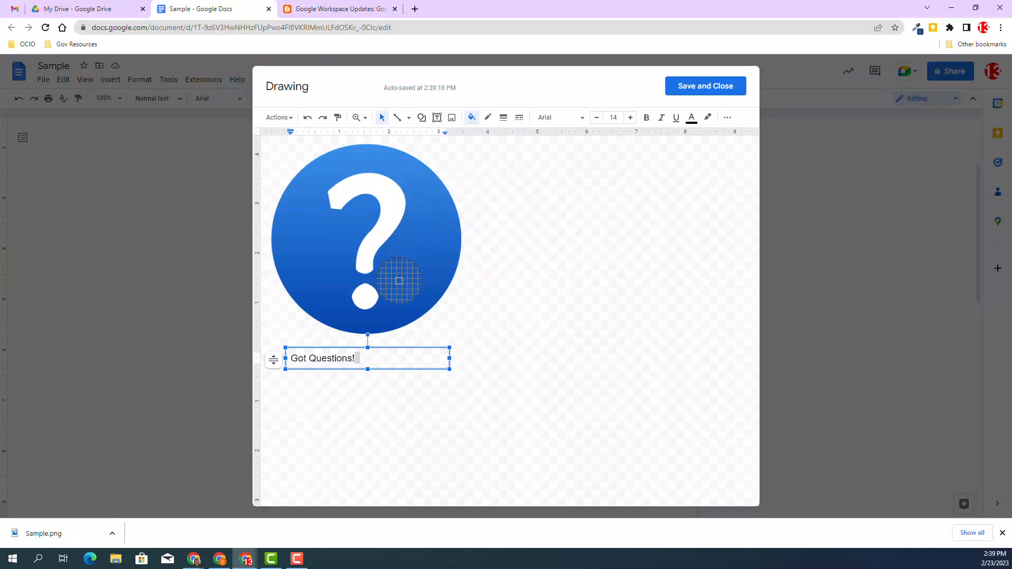
{"action": "left_click", "coordinate": [381, 323]}
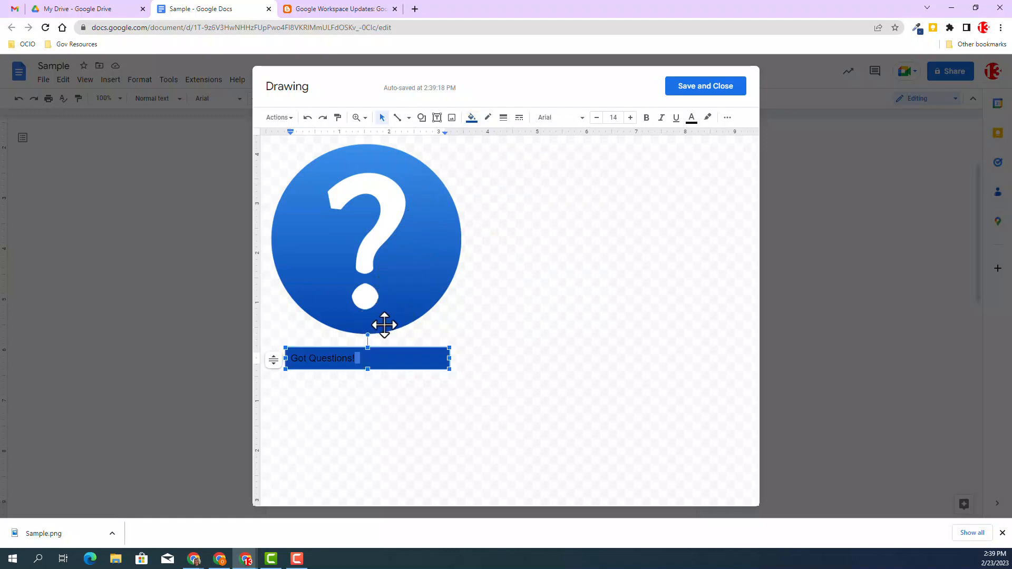
{"action": "left_click", "coordinate": [371, 430]}
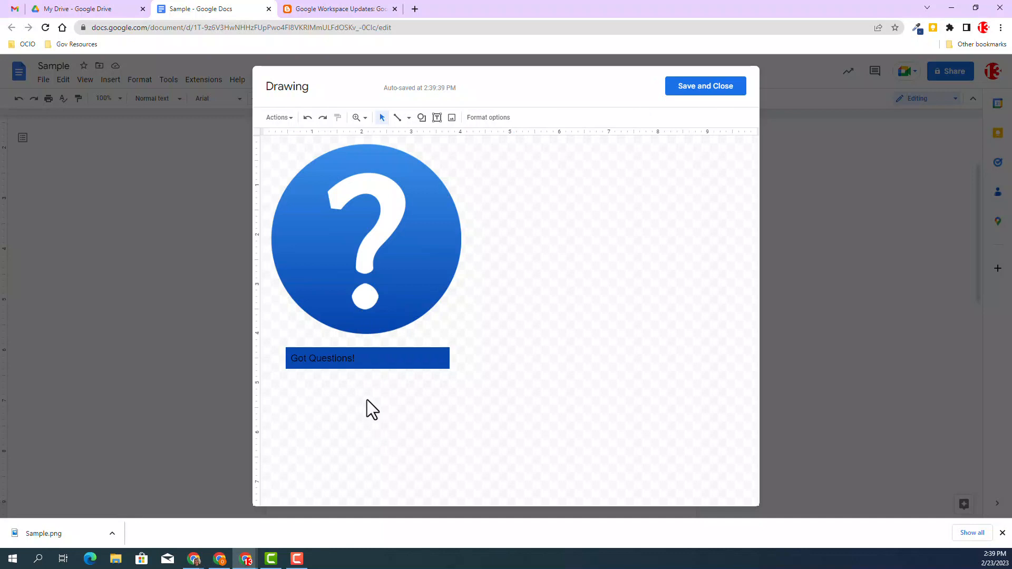
Color the "Got Questions!" text with the white sampled from the question mark using the eyedropper
{"action": "left_click", "coordinate": [362, 360]}
{"action": "left_click", "coordinate": [362, 359]}
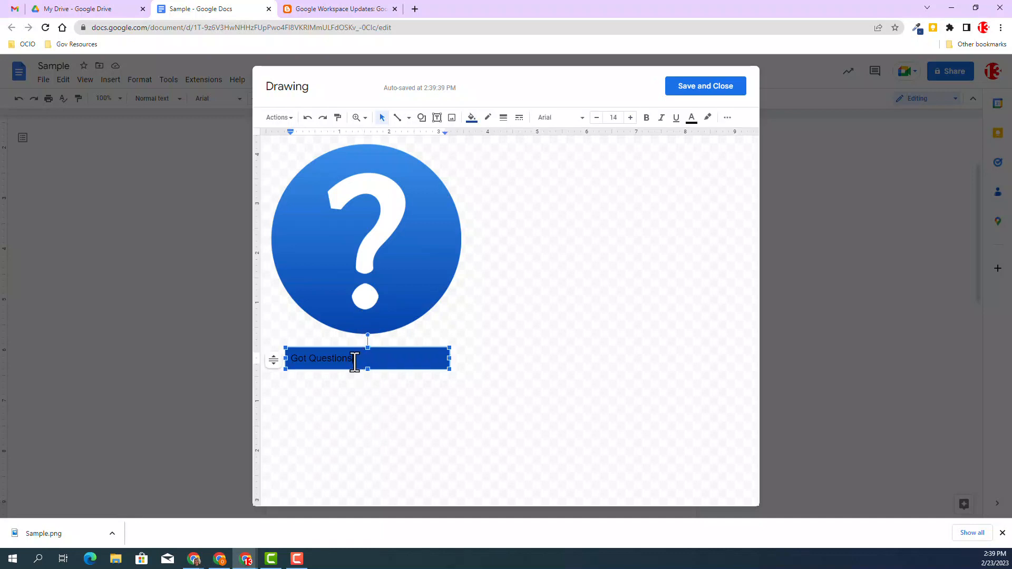
{"action": "left_click_drag", "start_coordinate": [363, 360], "coordinate": [276, 369]}
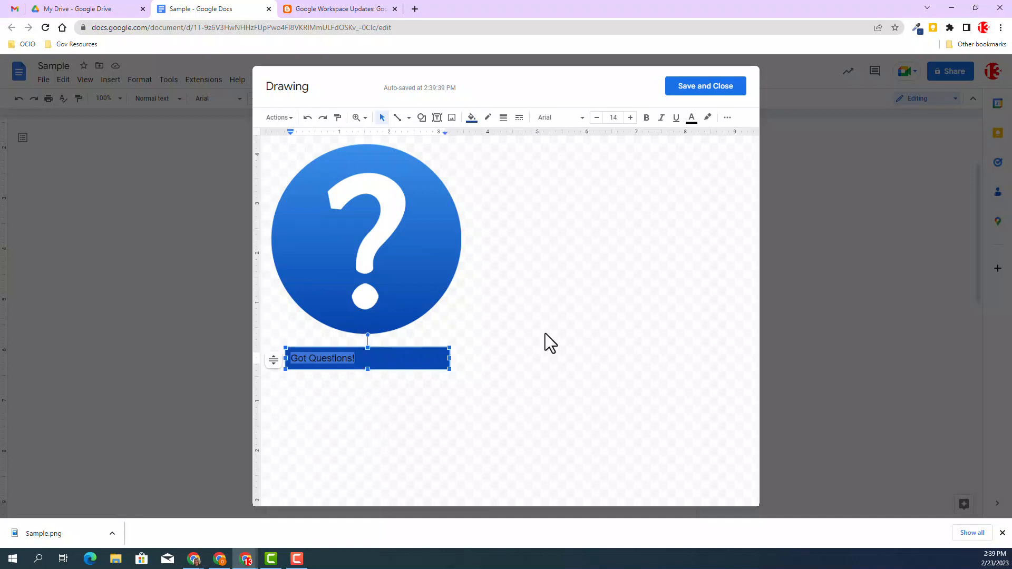
{"action": "left_click", "coordinate": [691, 119]}
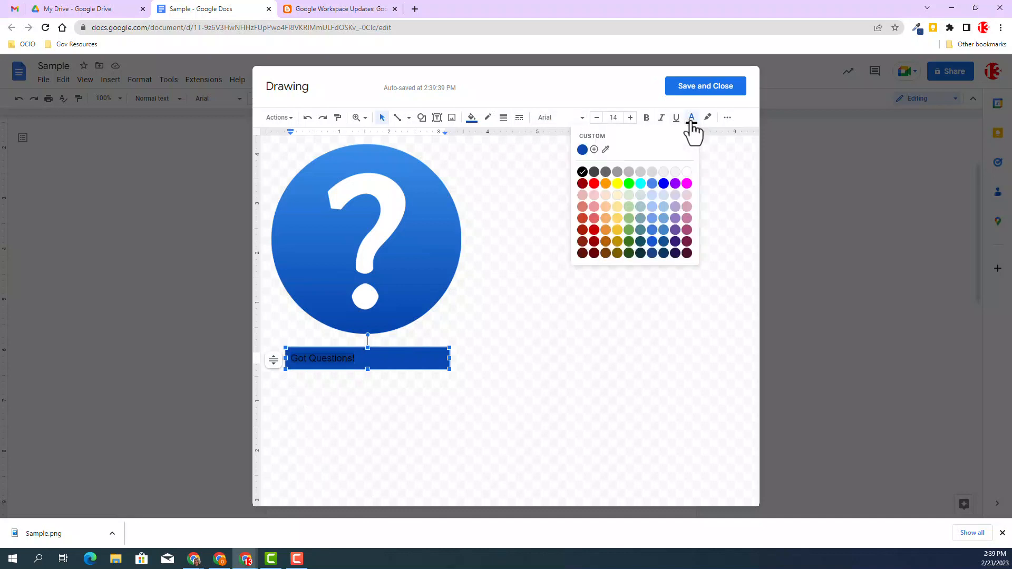
{"action": "left_click", "coordinate": [606, 149]}
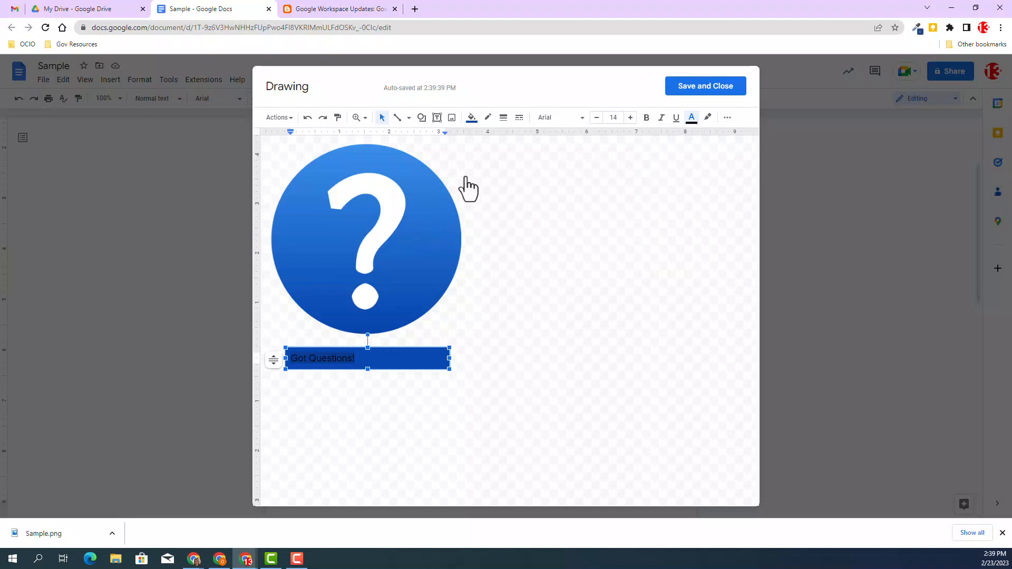
{"action": "left_click", "coordinate": [369, 184]}
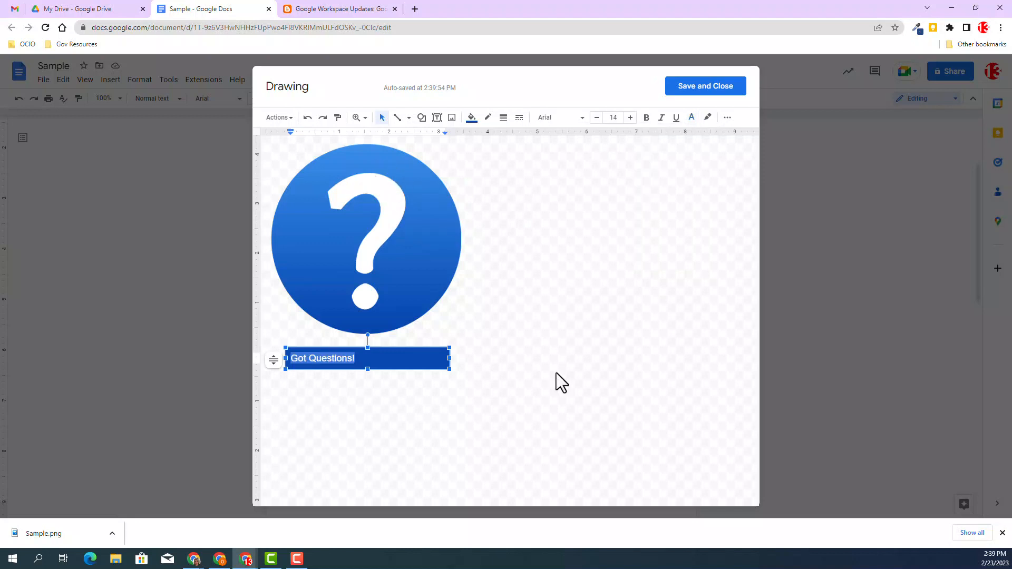
Set the "Got Questions!" text to the Roboto font in Medium weight
{"action": "left_click", "coordinate": [566, 118]}
{"action": "mouse_move", "coordinate": [567, 179]}
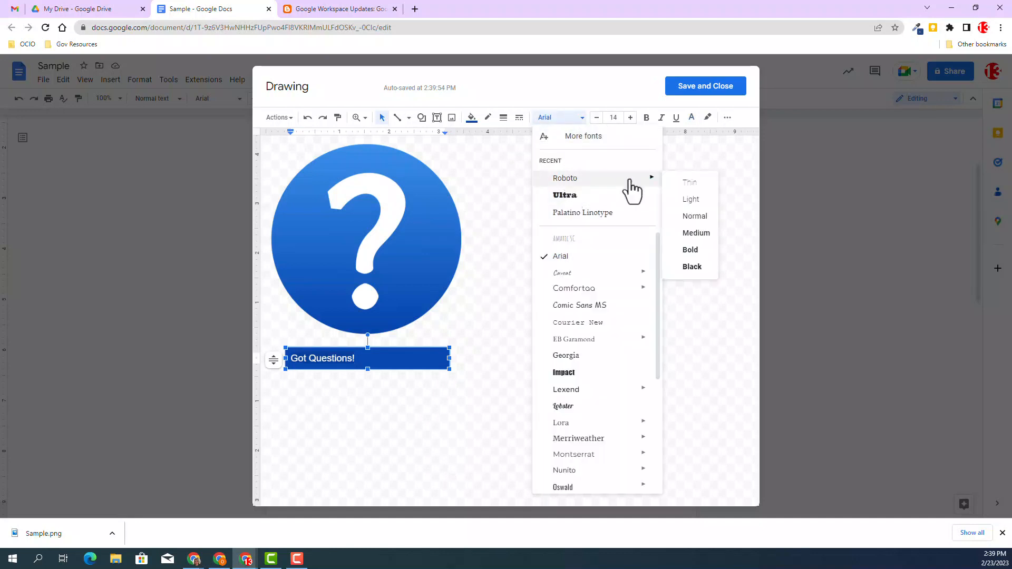
{"action": "left_click", "coordinate": [700, 234]}
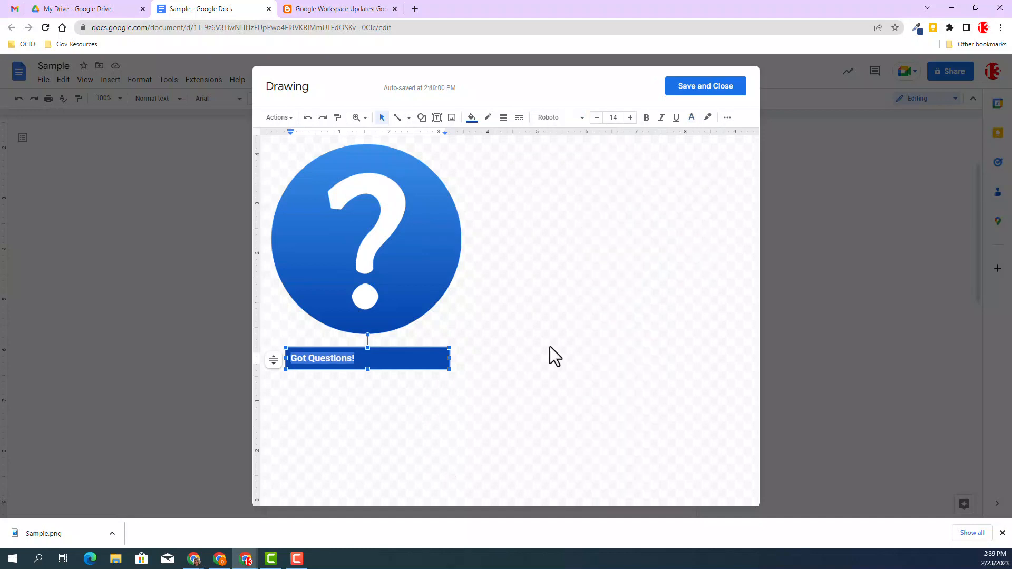
{"action": "left_click", "coordinate": [527, 368]}
Center the "Got Questions!" text horizontally in its box, and save the drawing into the document
{"action": "left_click", "coordinate": [350, 358]}
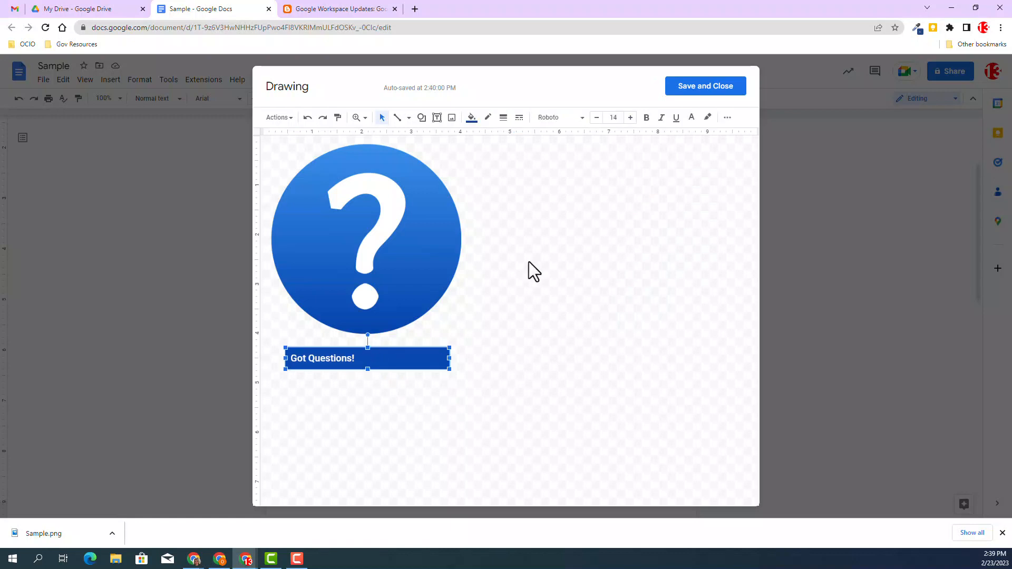
{"action": "left_click_drag", "start_coordinate": [352, 359], "coordinate": [286, 358]}
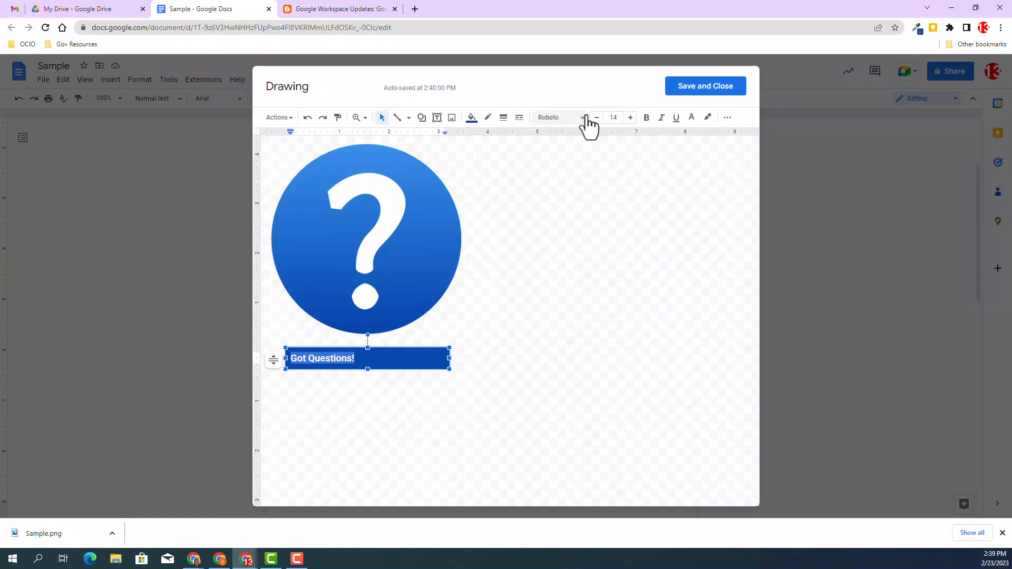
{"action": "left_click", "coordinate": [726, 118]}
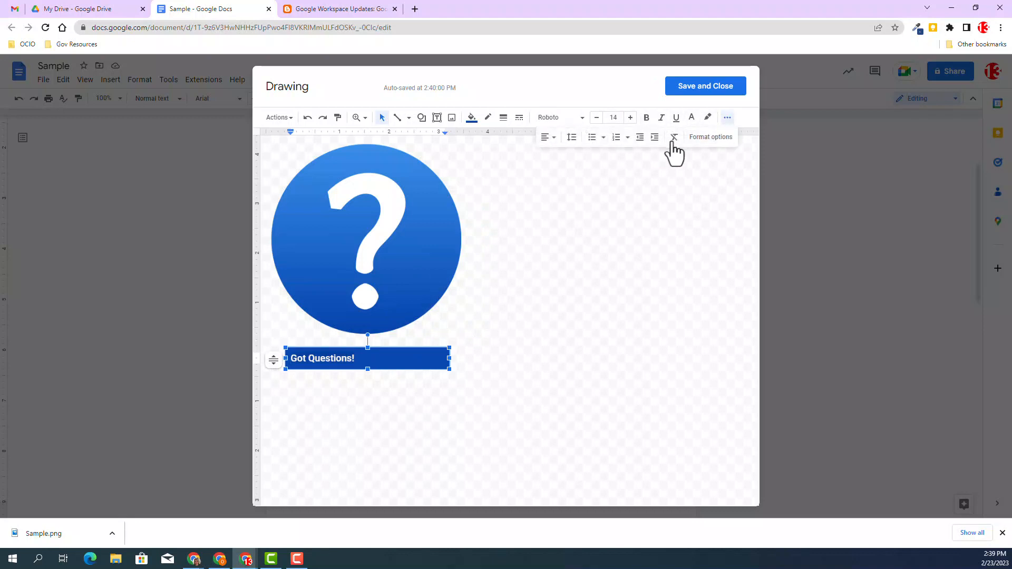
{"action": "left_click", "coordinate": [549, 138]}
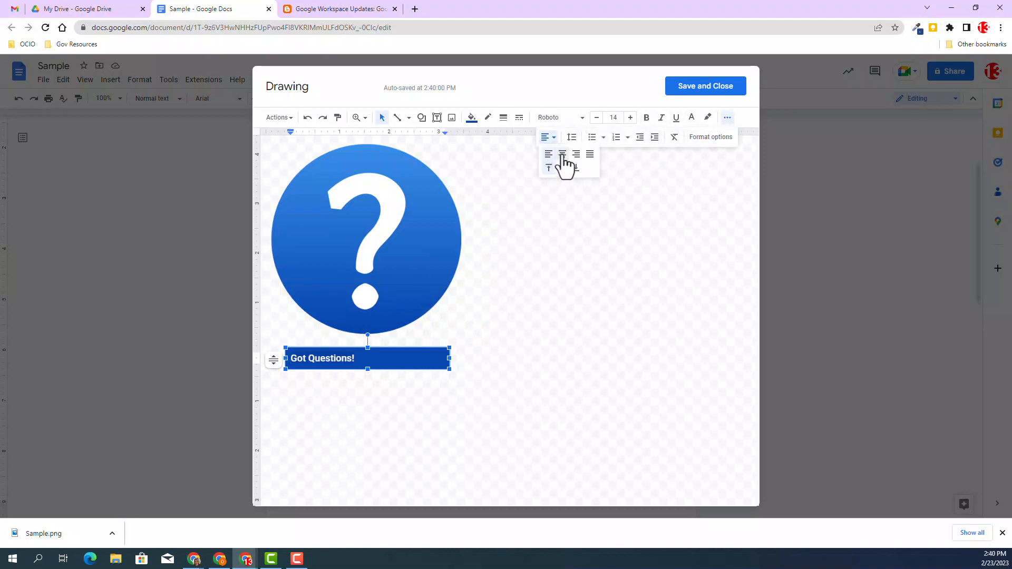
{"action": "left_click", "coordinate": [563, 154]}
{"action": "left_click", "coordinate": [518, 316]}
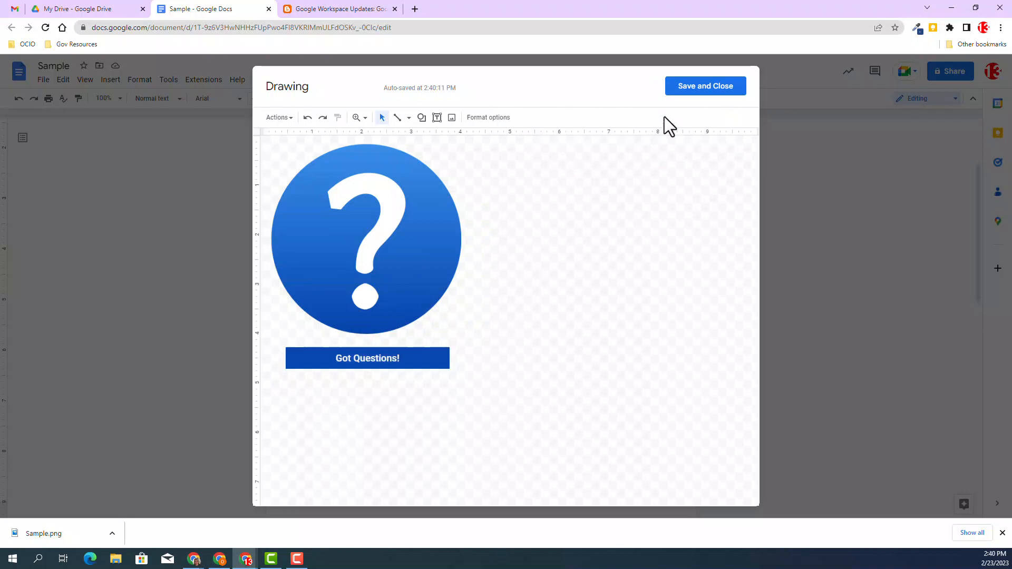
{"action": "left_click", "coordinate": [705, 86]}
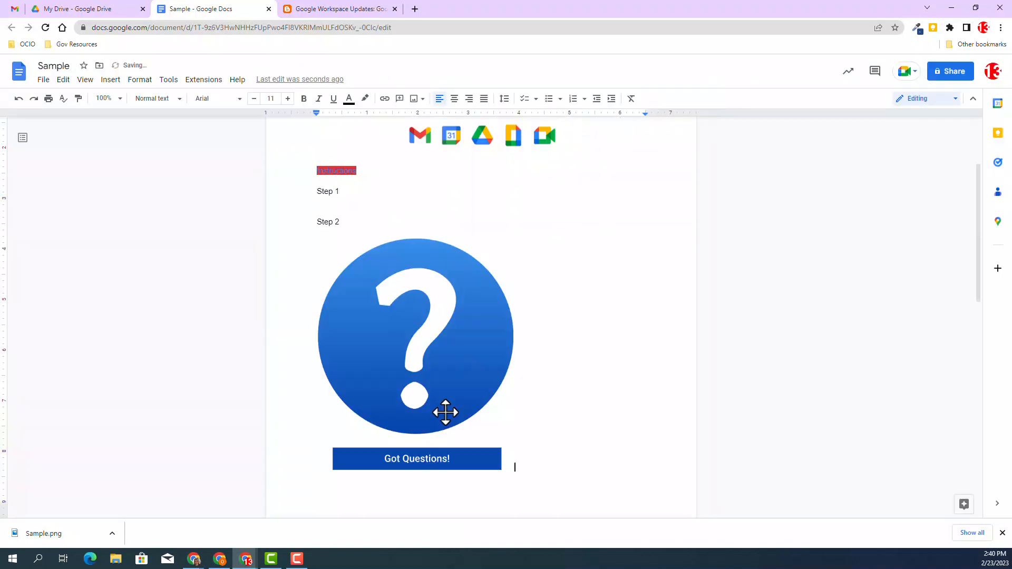
Reopen the drawing below "Step 2" for editing and shrink the question mark image to about 1.7 inches wide
{"action": "left_click", "coordinate": [421, 350]}
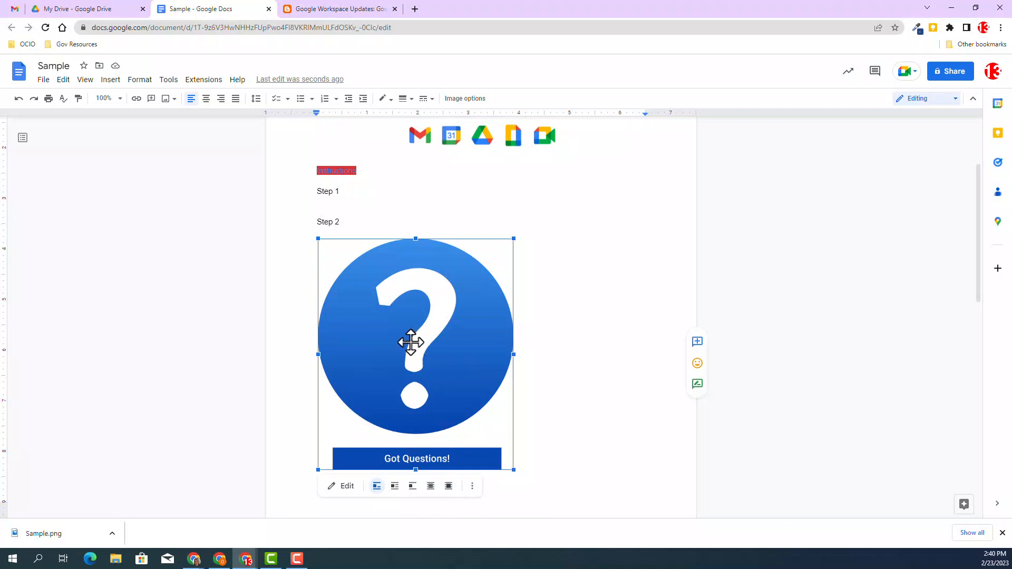
{"action": "left_click", "coordinate": [337, 488]}
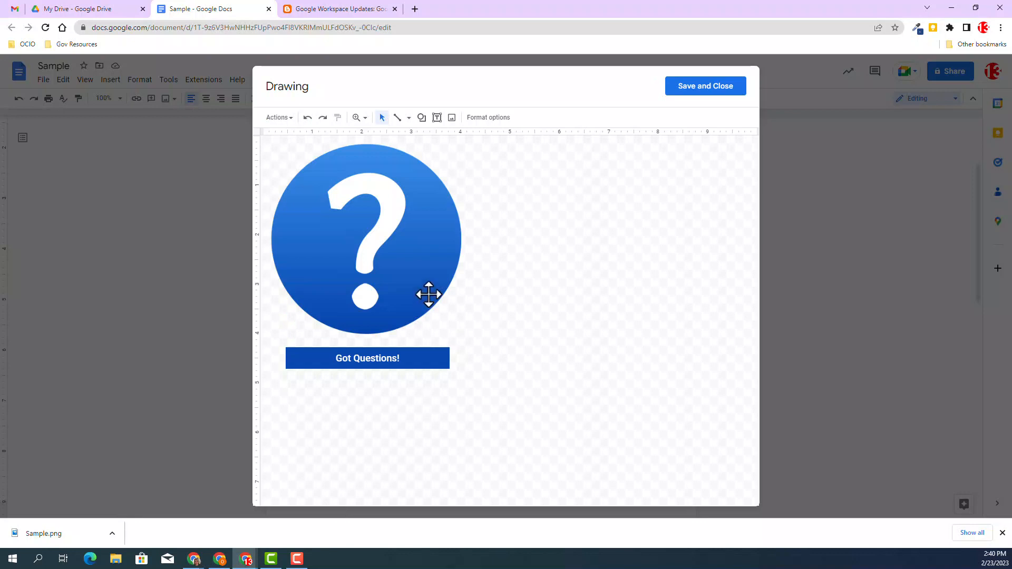
{"action": "left_click", "coordinate": [428, 301]}
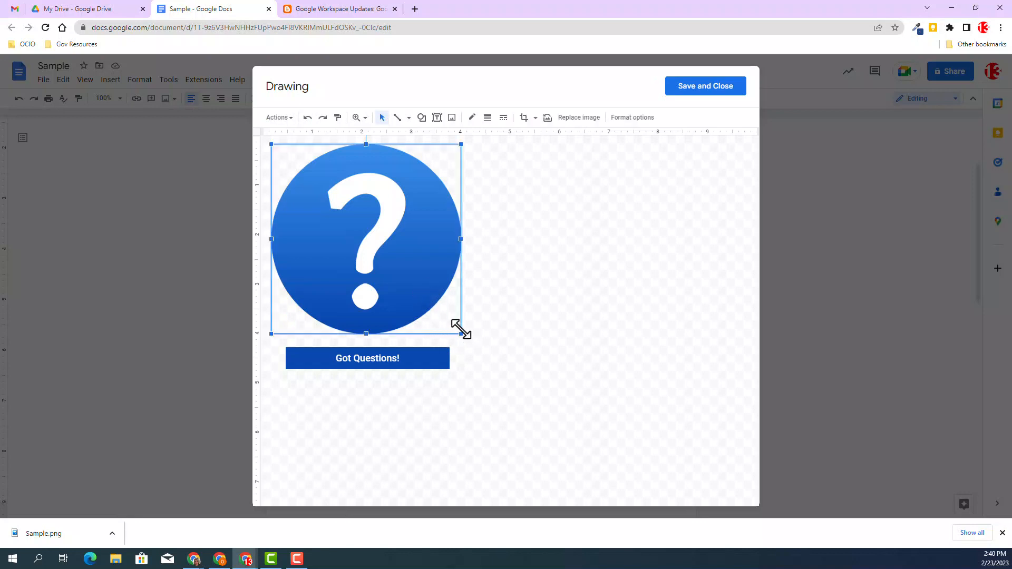
{"action": "left_click_drag", "start_coordinate": [461, 334], "coordinate": [358, 230]}
Move the "Got Questions!" text box up to just below the smaller question mark image, and save the drawing into the document
{"action": "left_click", "coordinate": [339, 357]}
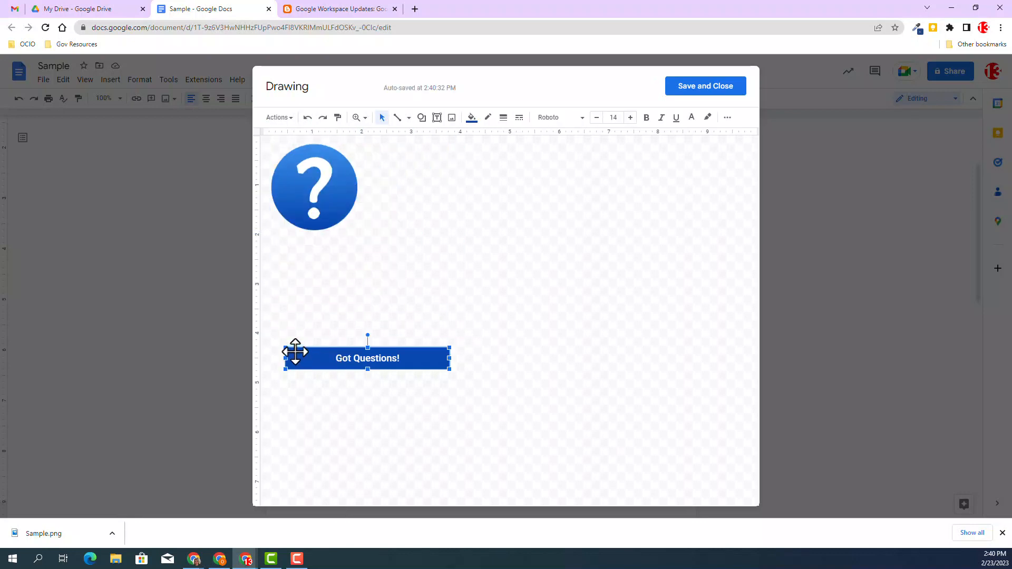
{"action": "left_click_drag", "start_coordinate": [295, 354], "coordinate": [276, 242]}
{"action": "left_click", "coordinate": [721, 89]}
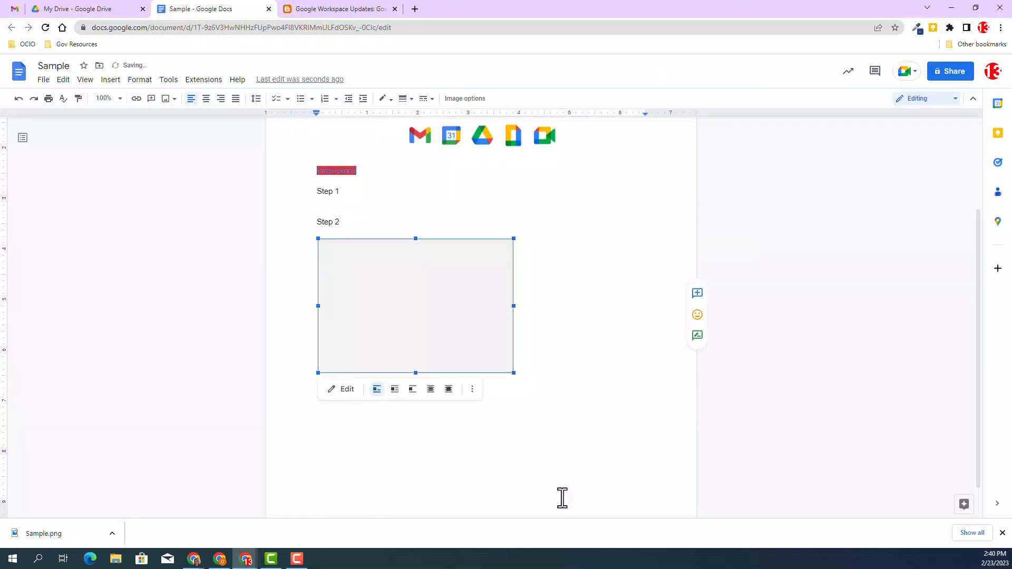